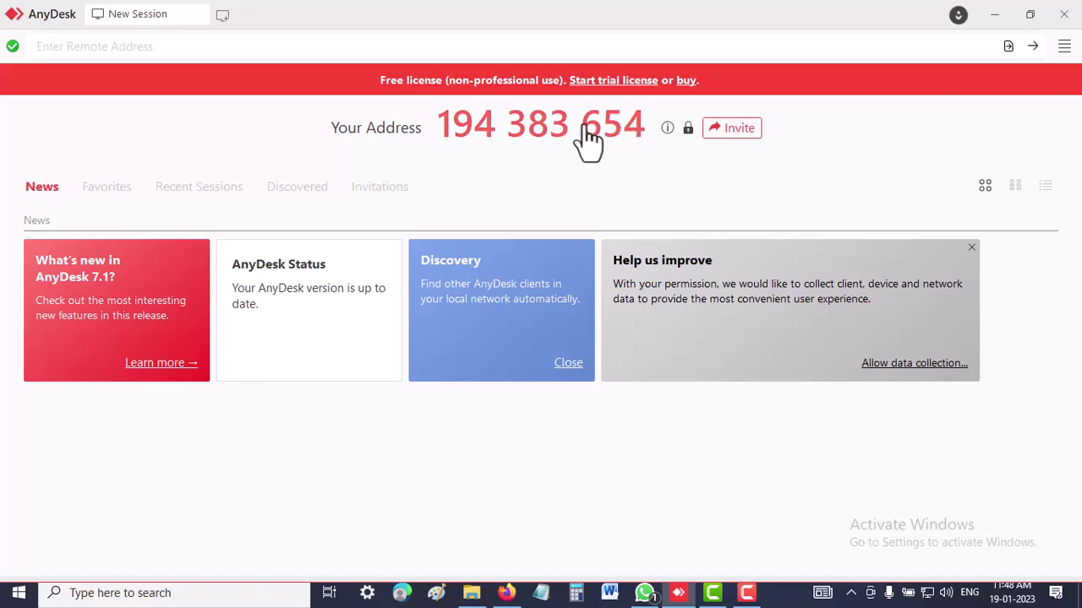
Step: Copy this computer's AnyDesk address, switch to WhatsApp and send it in the open chat
click(544, 150)
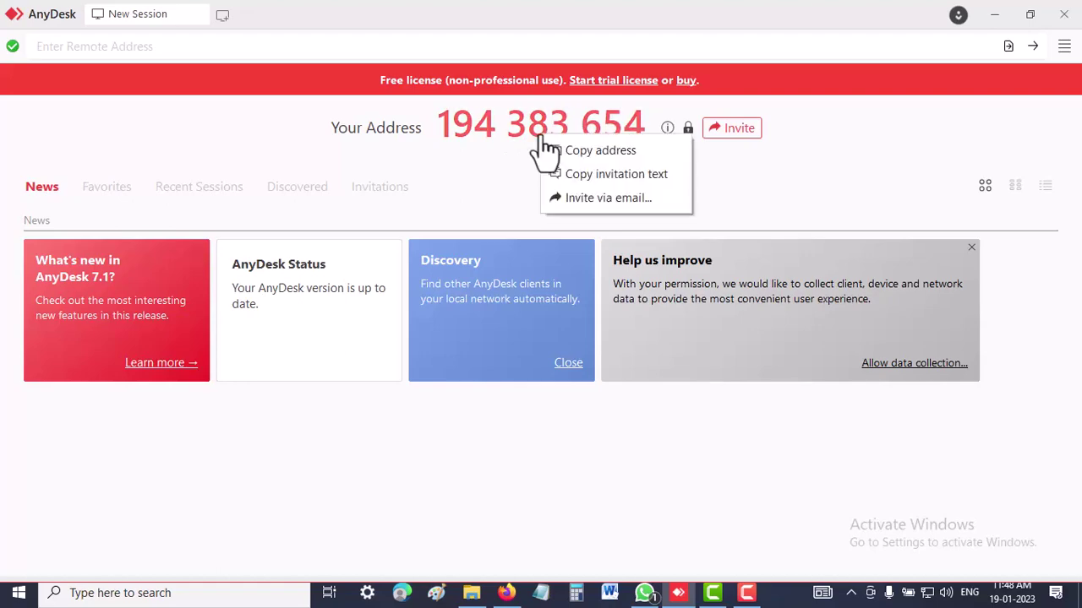
click(589, 152)
mouse_move(644, 592)
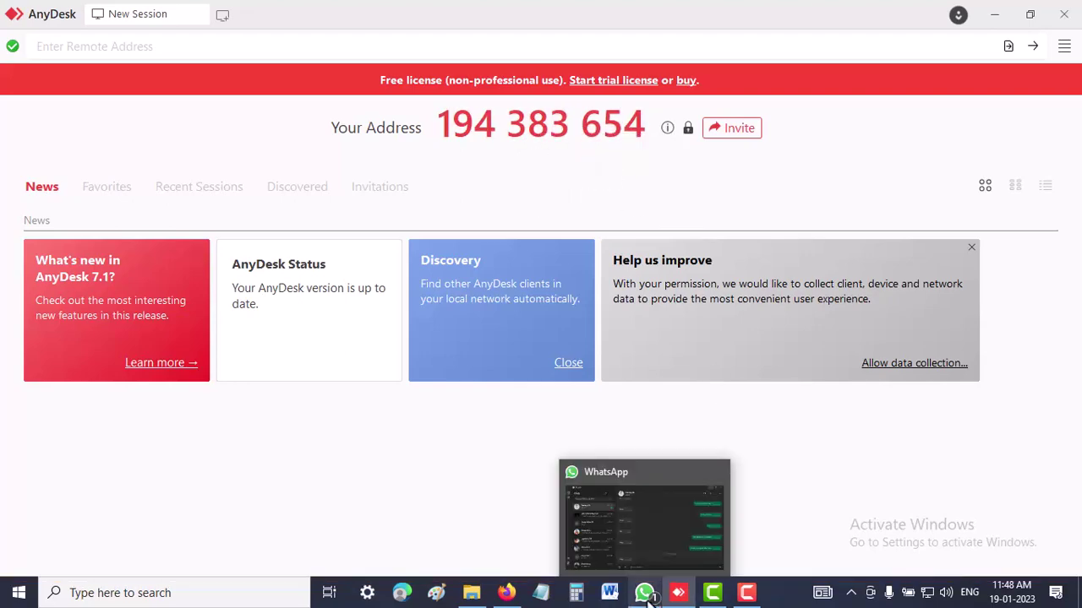
click(596, 524)
right_click(526, 558)
click(528, 513)
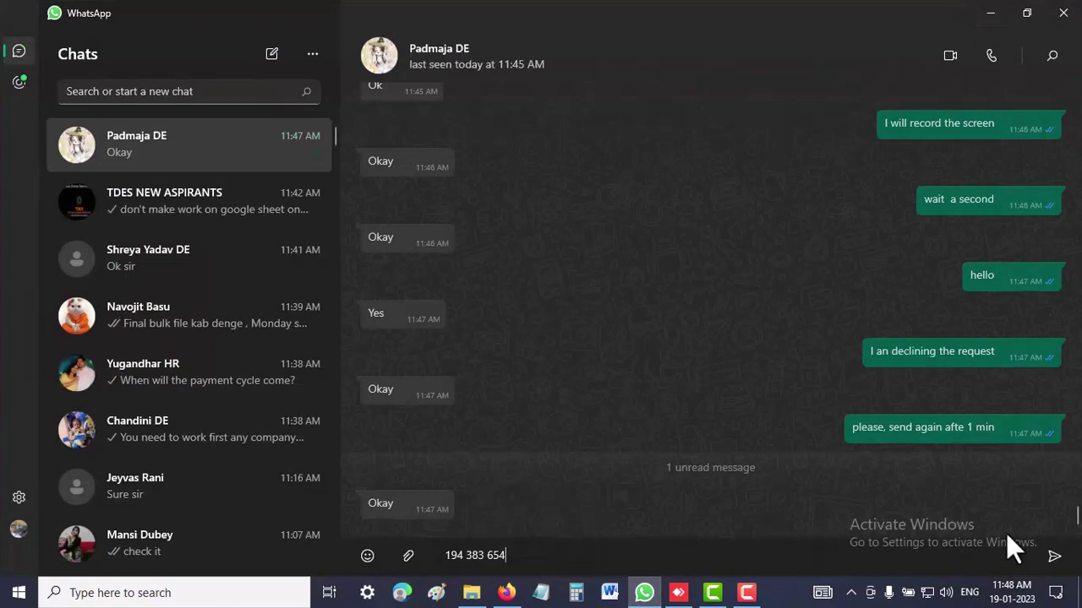
click(1054, 556)
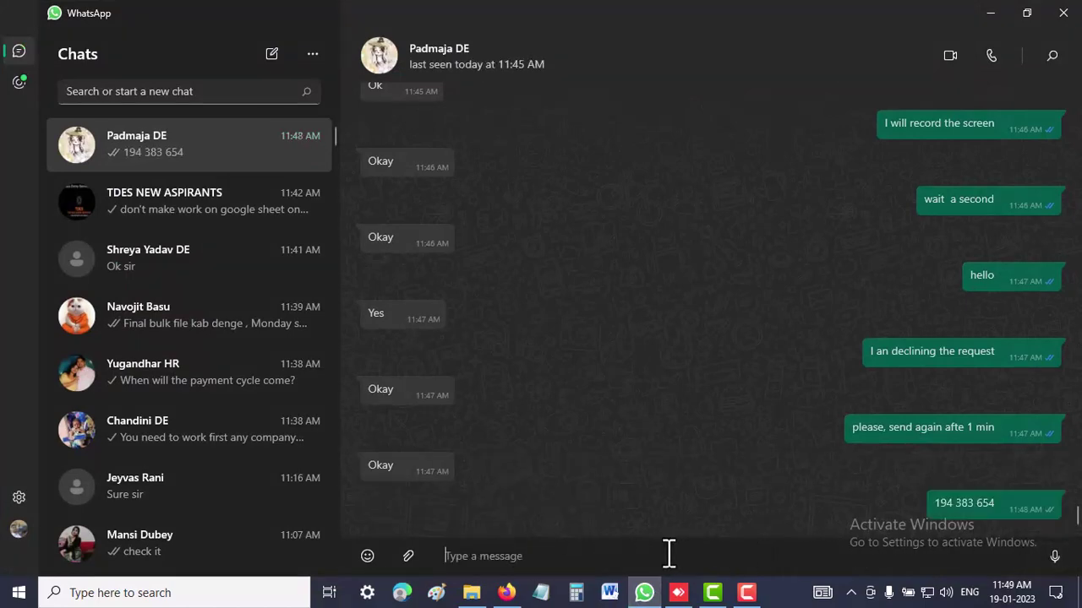
Step: Send the message "please, send me request again" in the same chat
text(pleas)
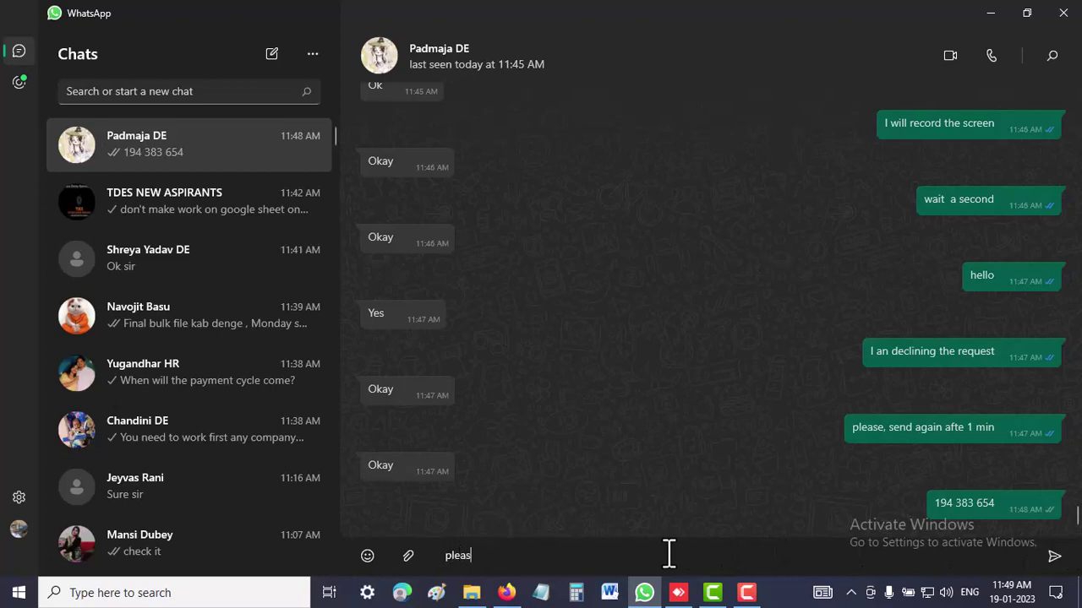
text(e, send me request again)
key(Return)
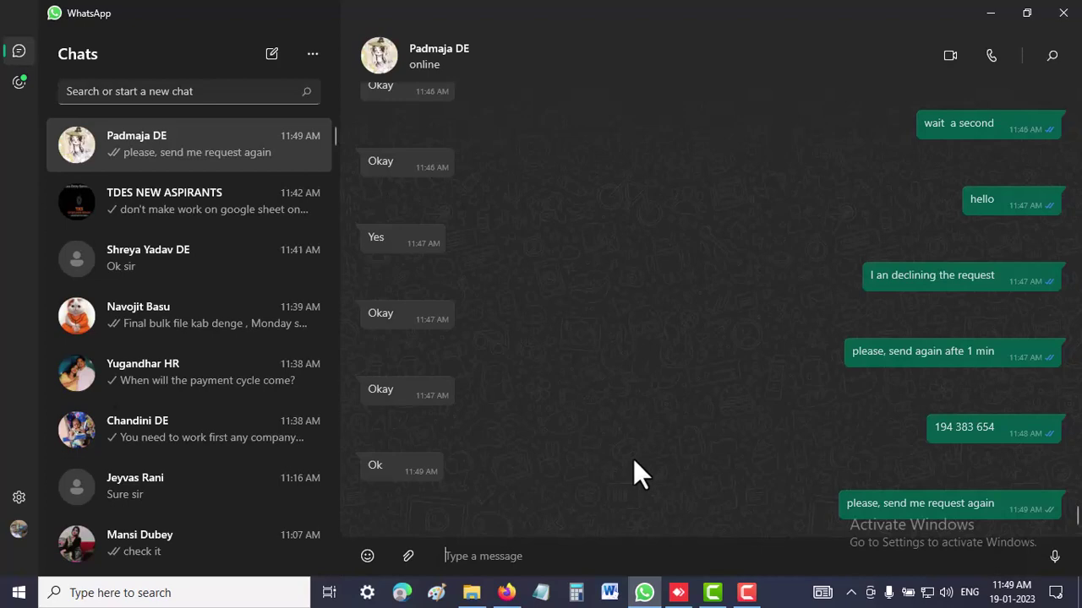
Step: Switch back to AnyDesk and accept the incoming session request with the Full Access permission profile
click(677, 593)
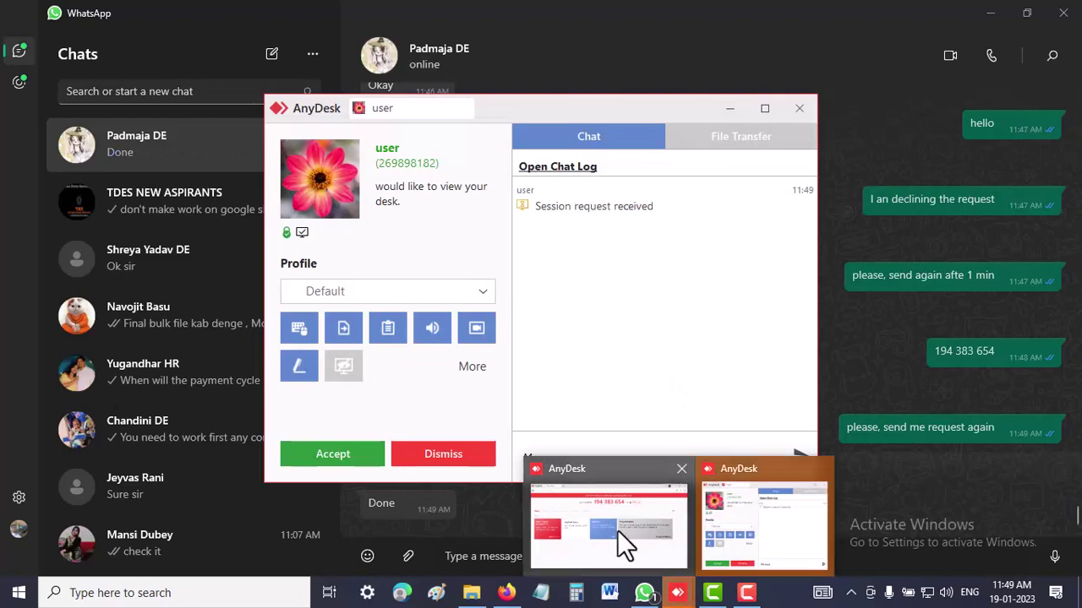
click(607, 523)
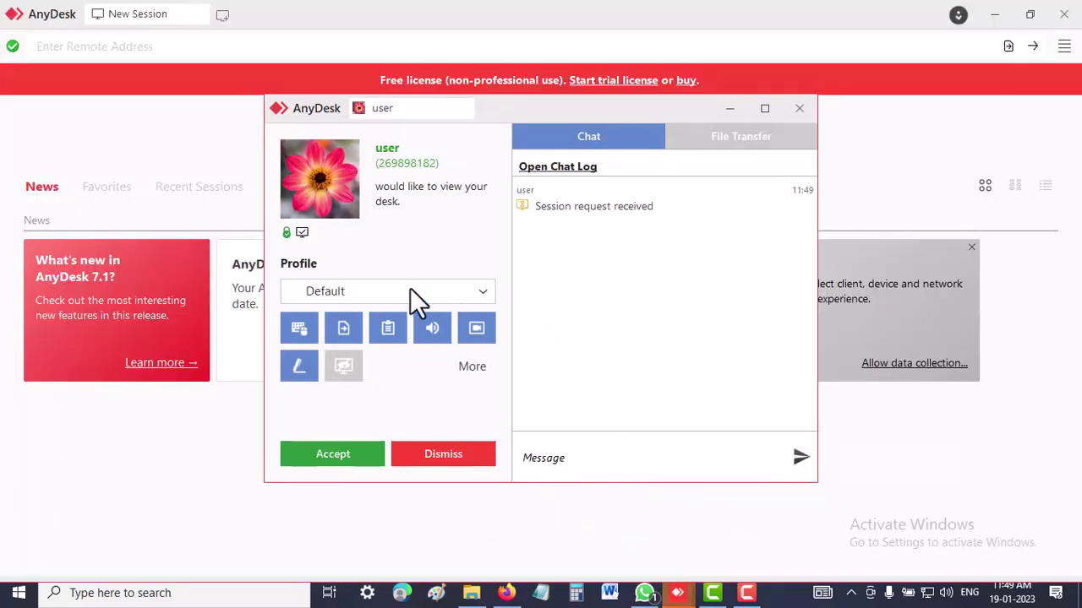
click(455, 296)
mouse_move(382, 393)
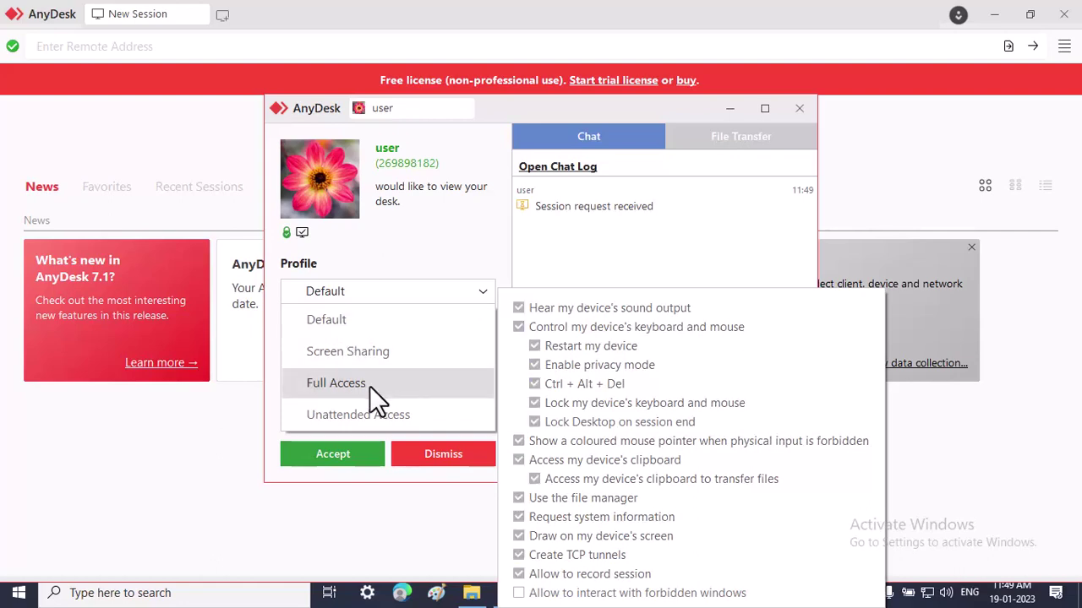
click(369, 386)
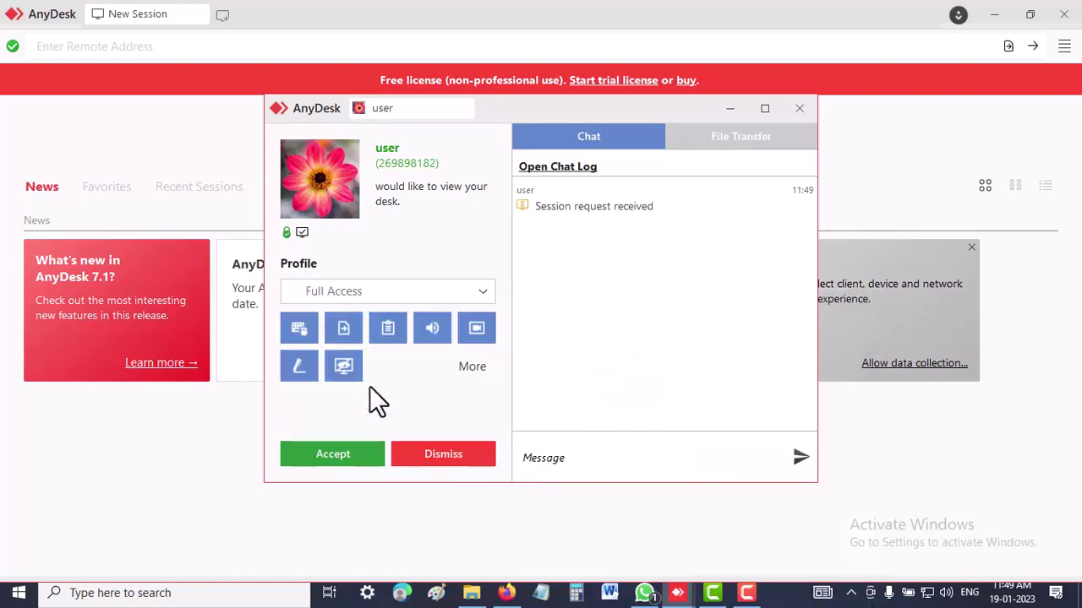
click(341, 453)
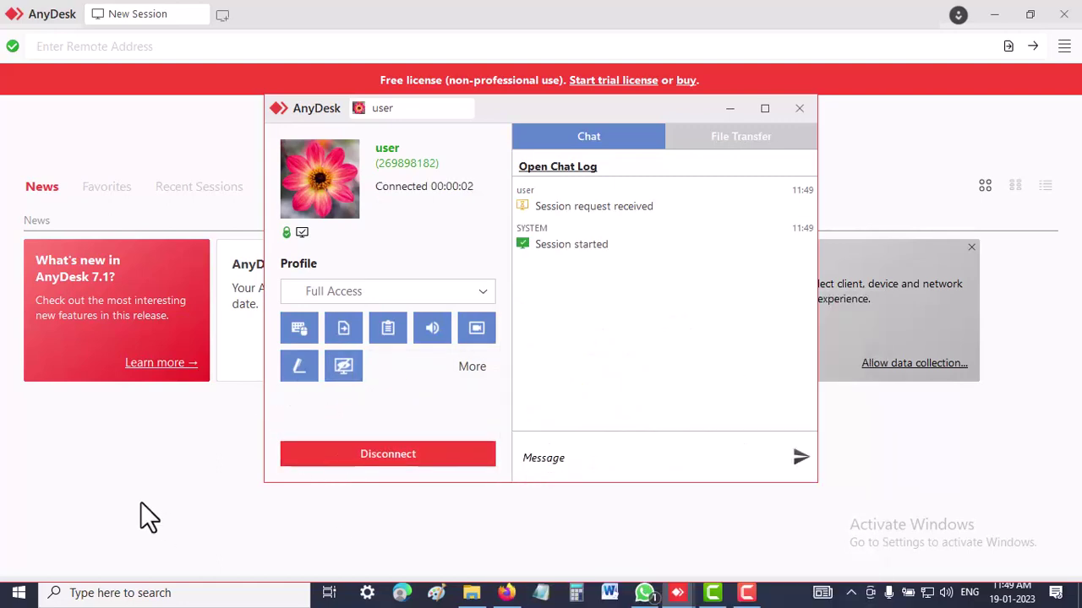
Step: Clear the desktop by minimizing the AnyDesk session window, the main AnyDesk window and WhatsApp
click(732, 111)
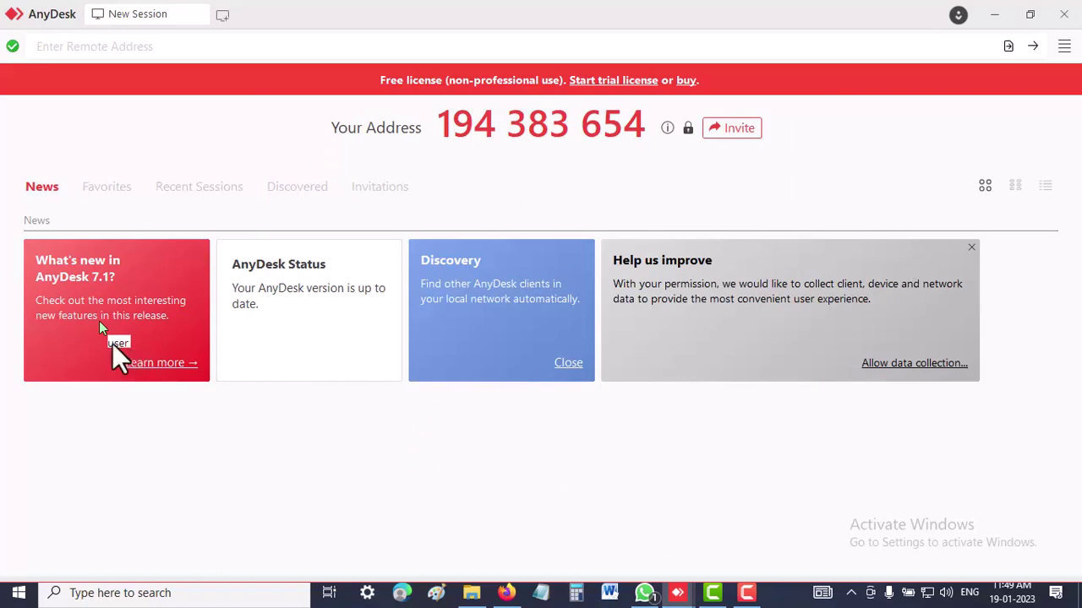
click(993, 17)
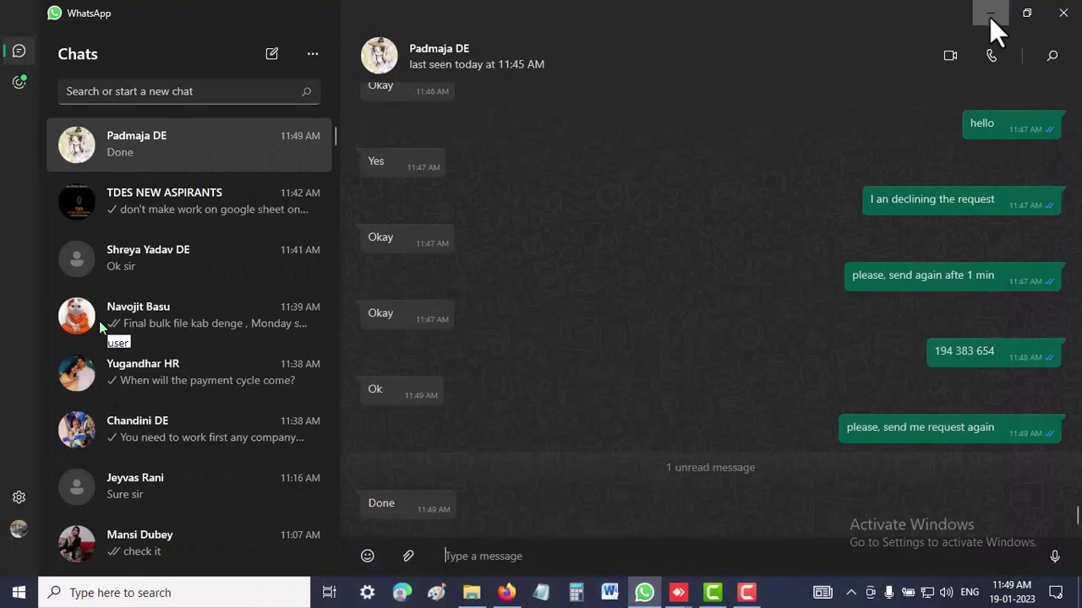
click(991, 19)
mouse_move(677, 592)
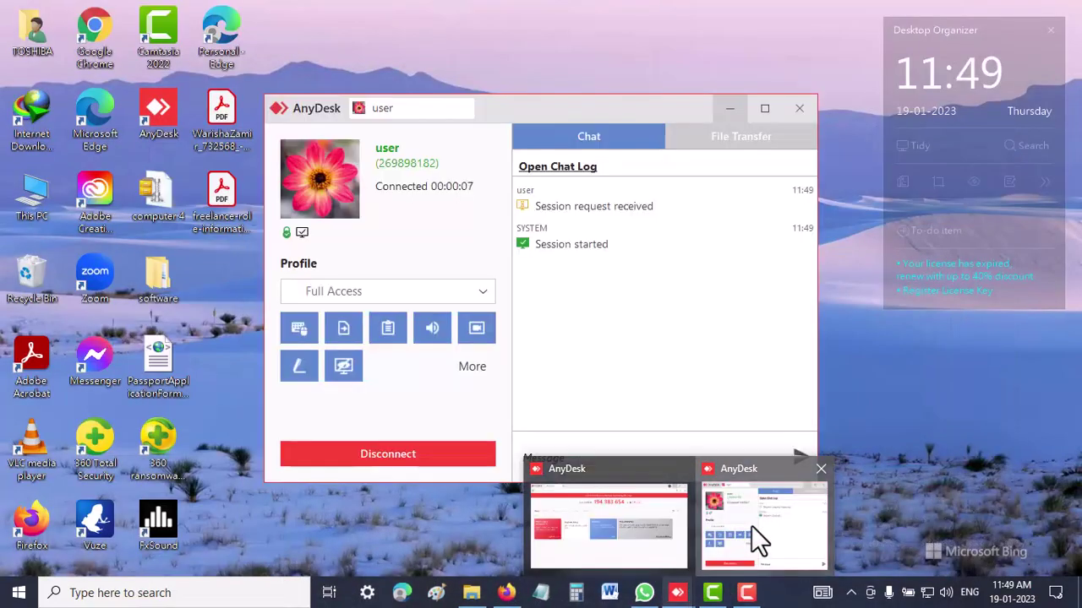
click(752, 525)
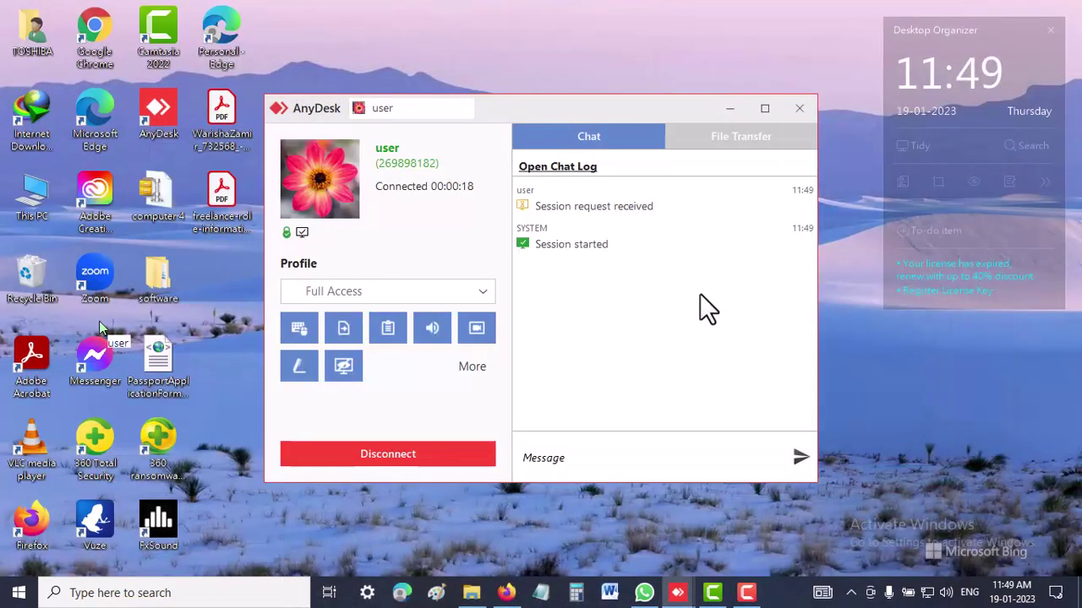
click(719, 103)
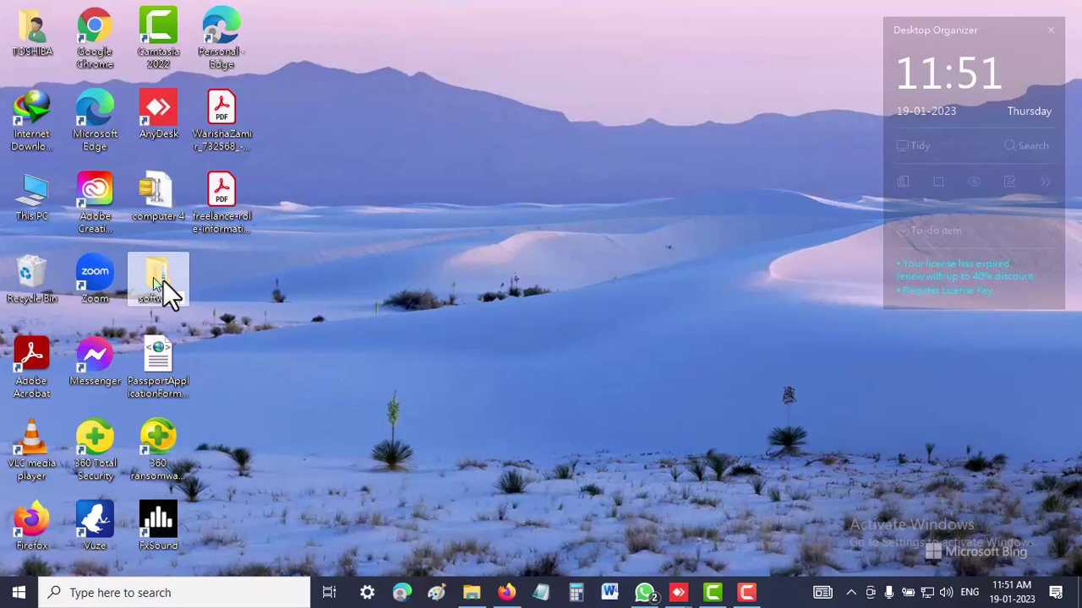
Step: Open the desktop's software folder and go through SOFTWARE and 1 ENTRY SOFTWARE into the System folder
double_click(160, 269)
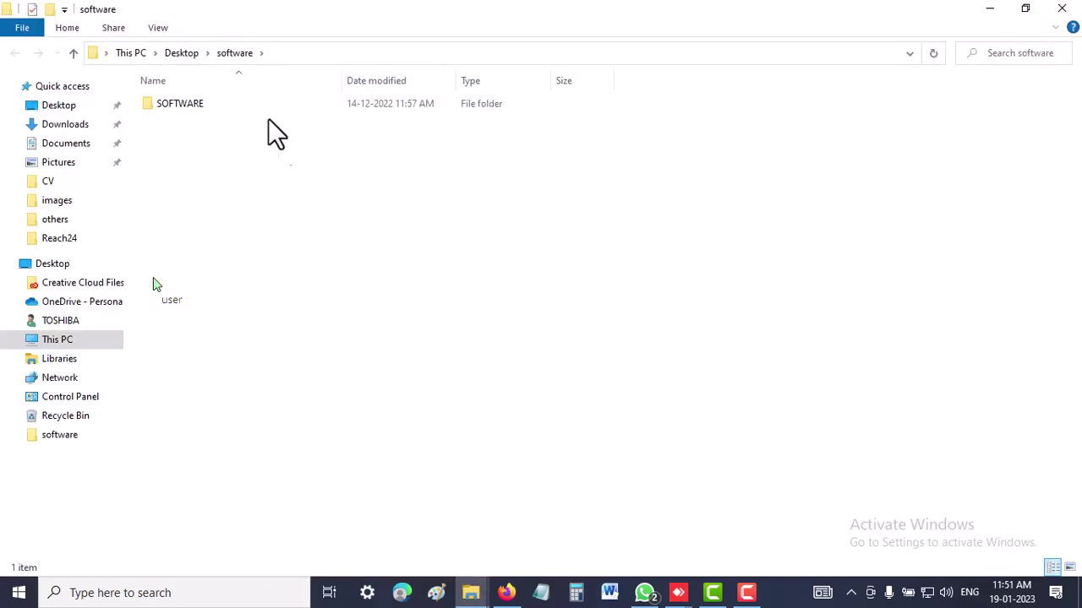
double_click(261, 105)
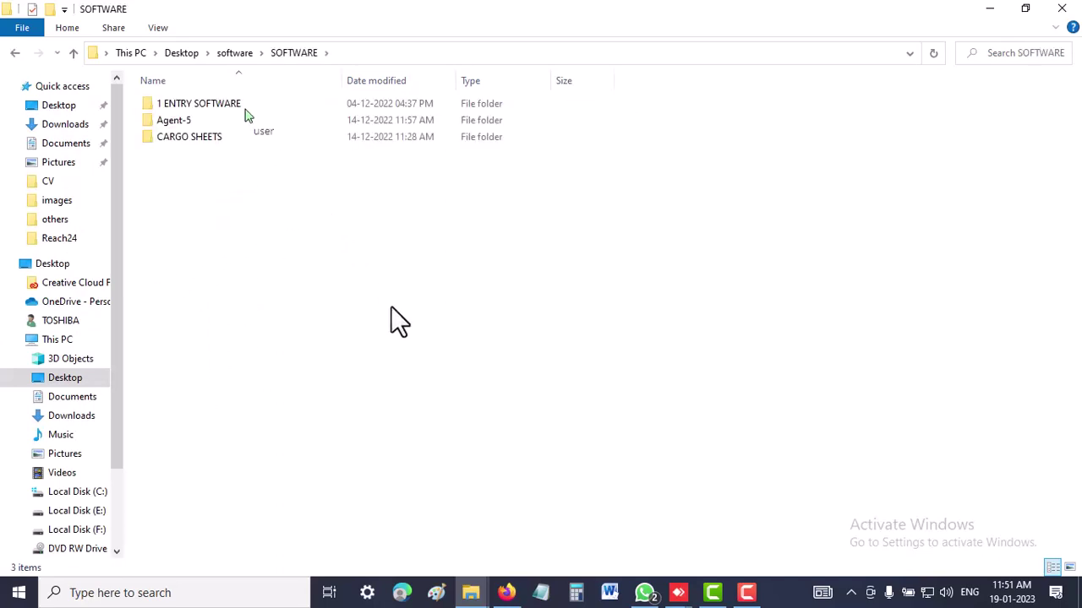
click(222, 115)
double_click(215, 103)
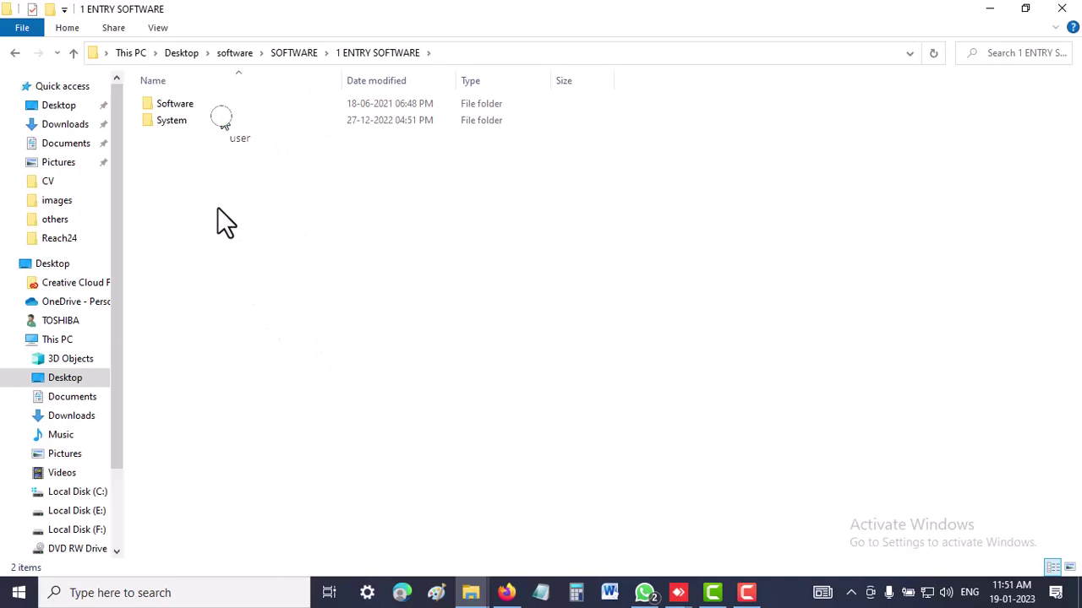
click(178, 127)
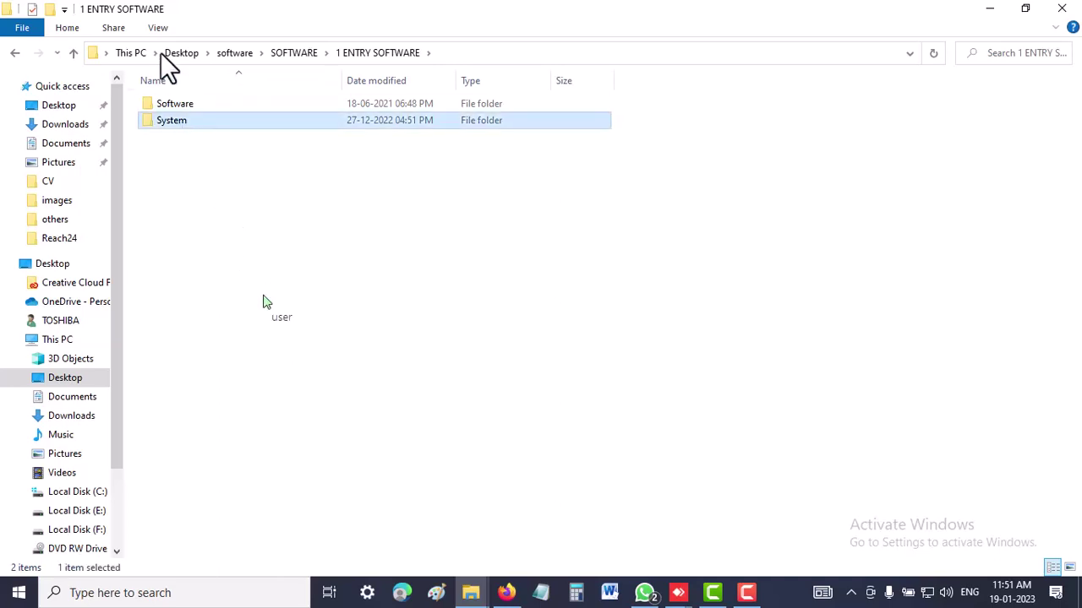
double_click(185, 120)
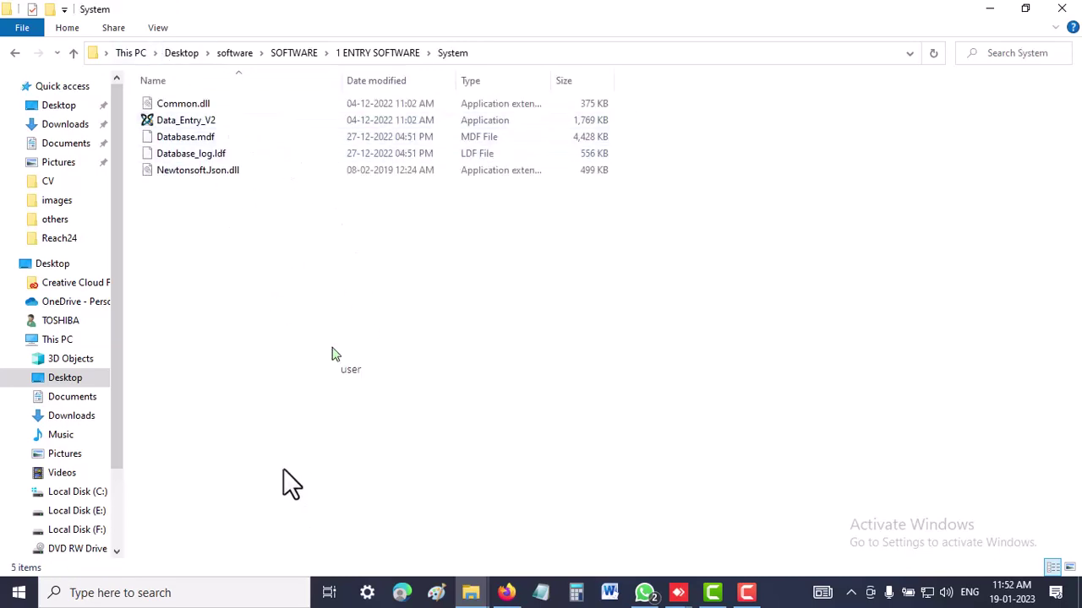
Step: Launch the Data_Entry_V2 application and log in by entering the password
click(218, 120)
click(198, 120)
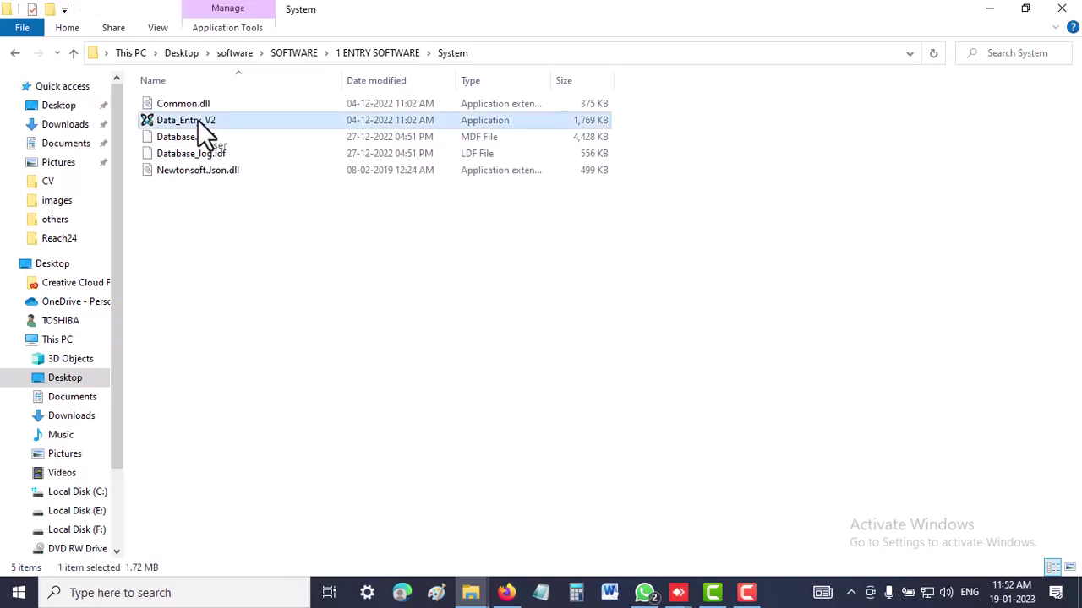
double_click(198, 120)
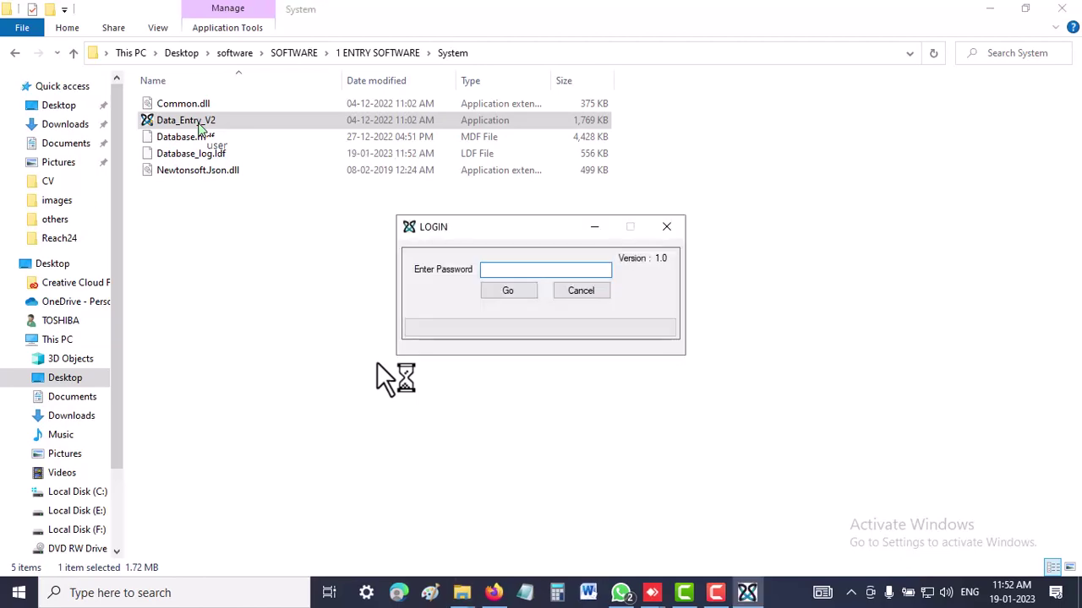
text(*****)
click(515, 292)
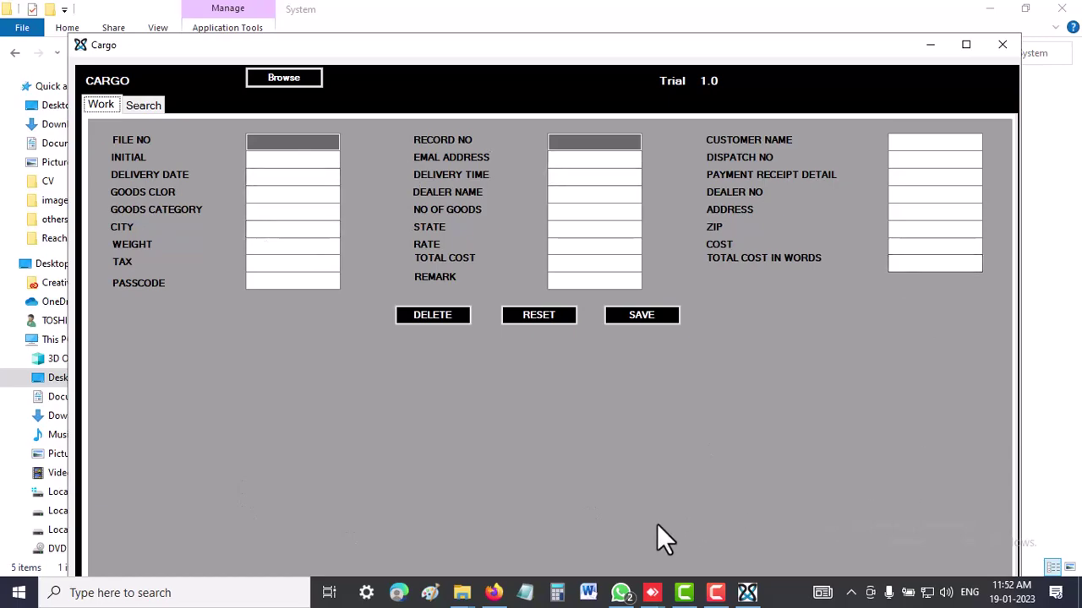
Step: Switch to WhatsApp and send "thanks" followed by the contact's name as two messages in the open chat
click(619, 594)
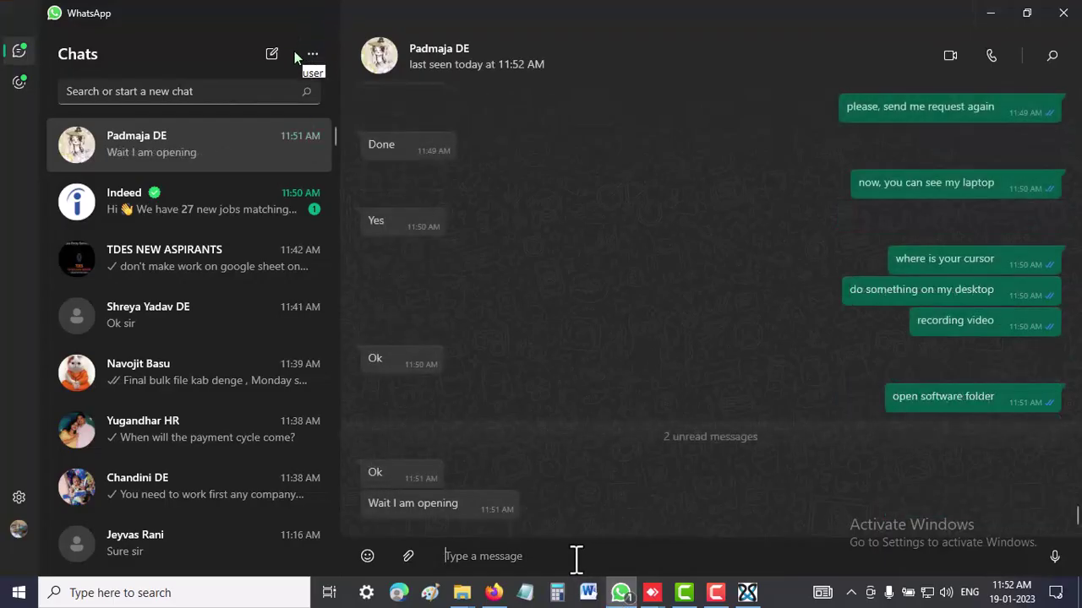
text(thanks)
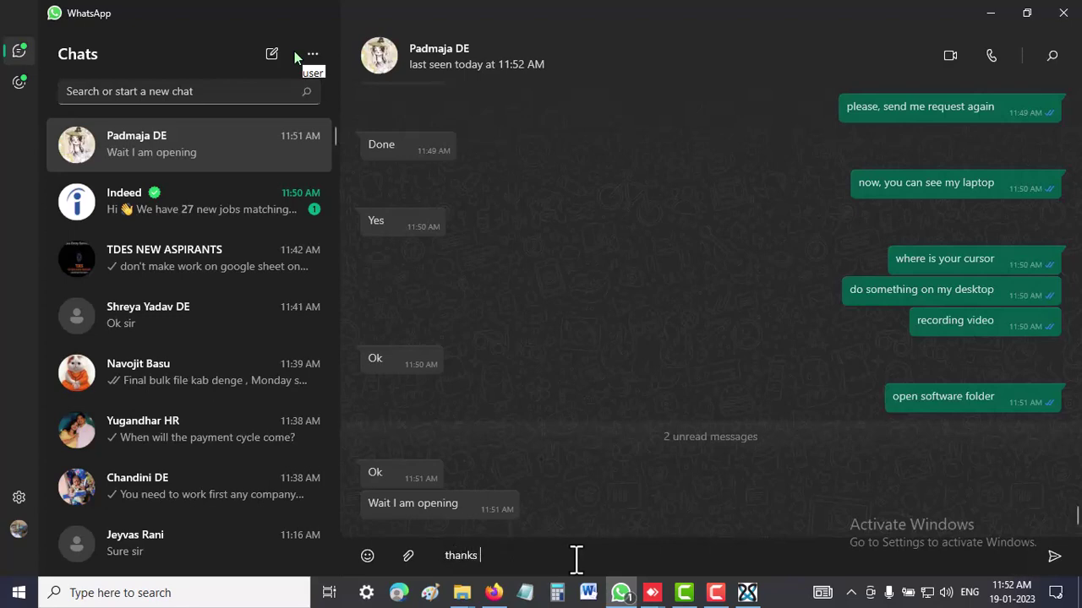
key(Return)
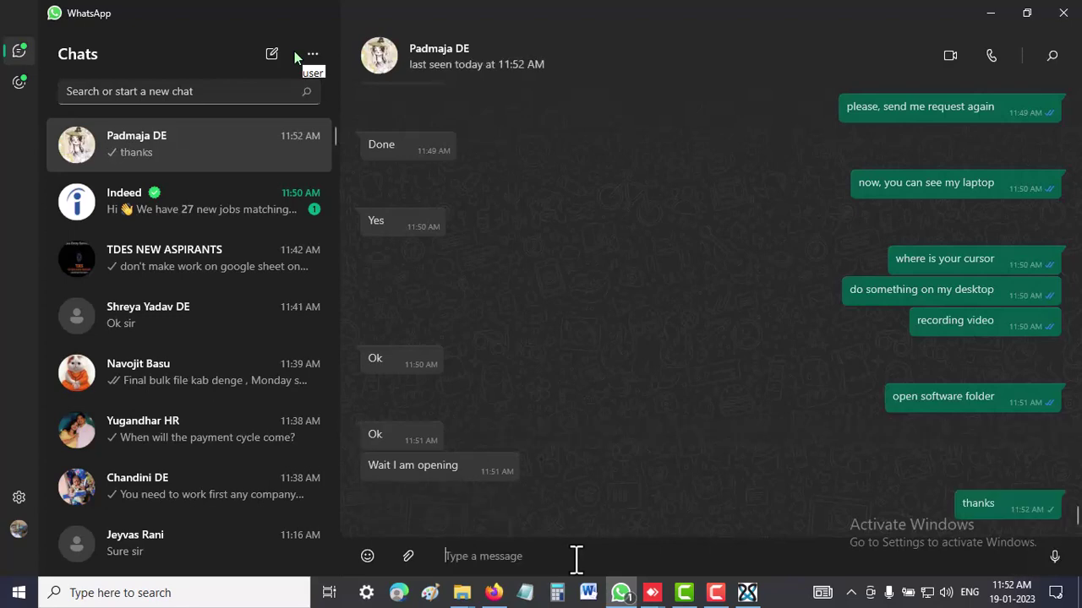
text(padma)
key(Return)
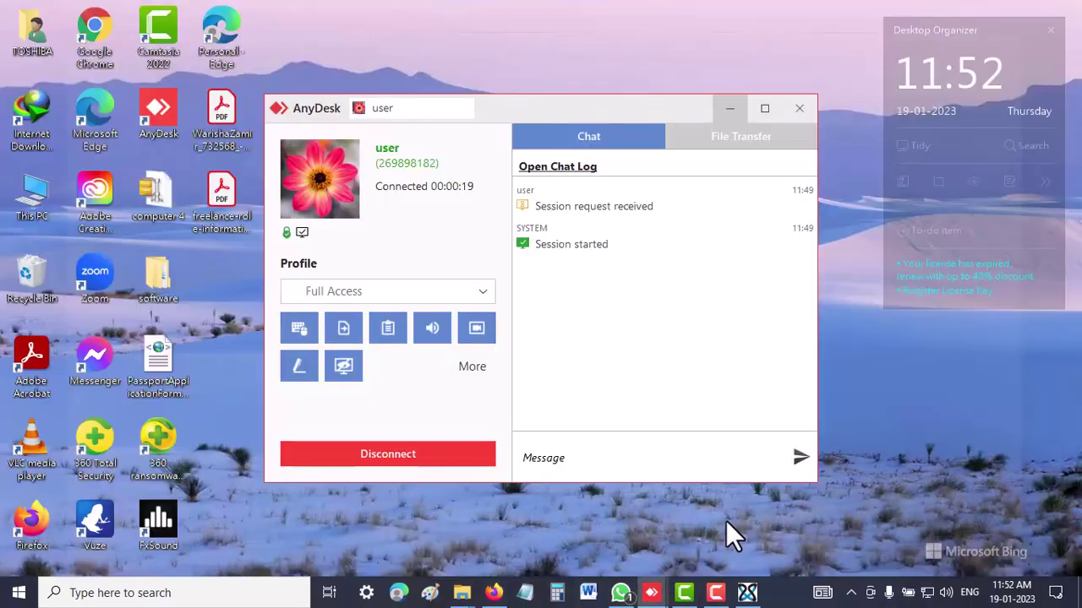
Step: Bring up the AnyDesk session window, minimize WhatsApp and disconnect the remote session
click(724, 536)
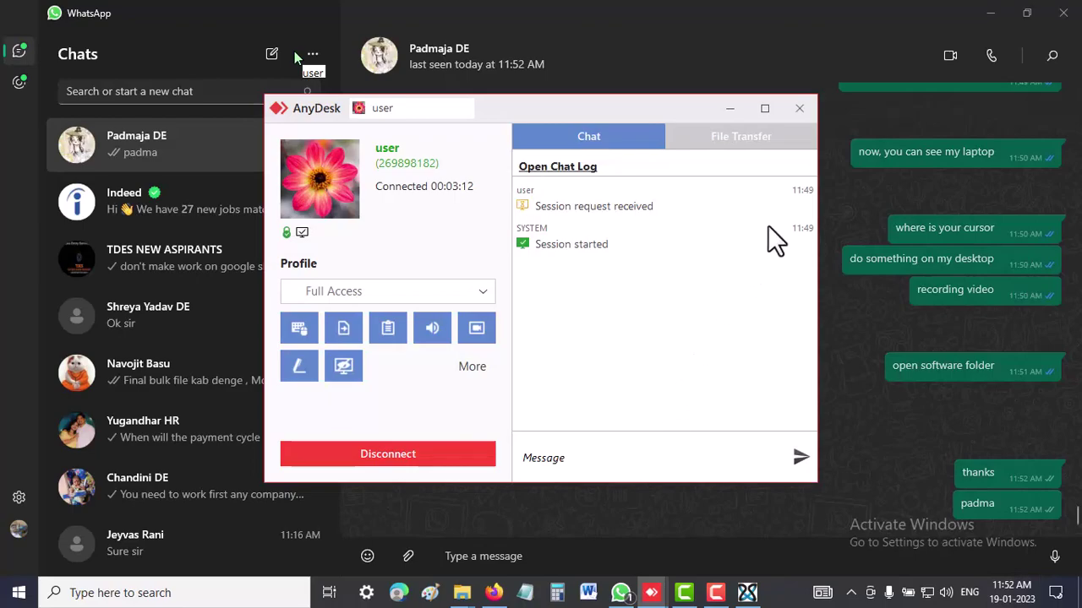
click(997, 13)
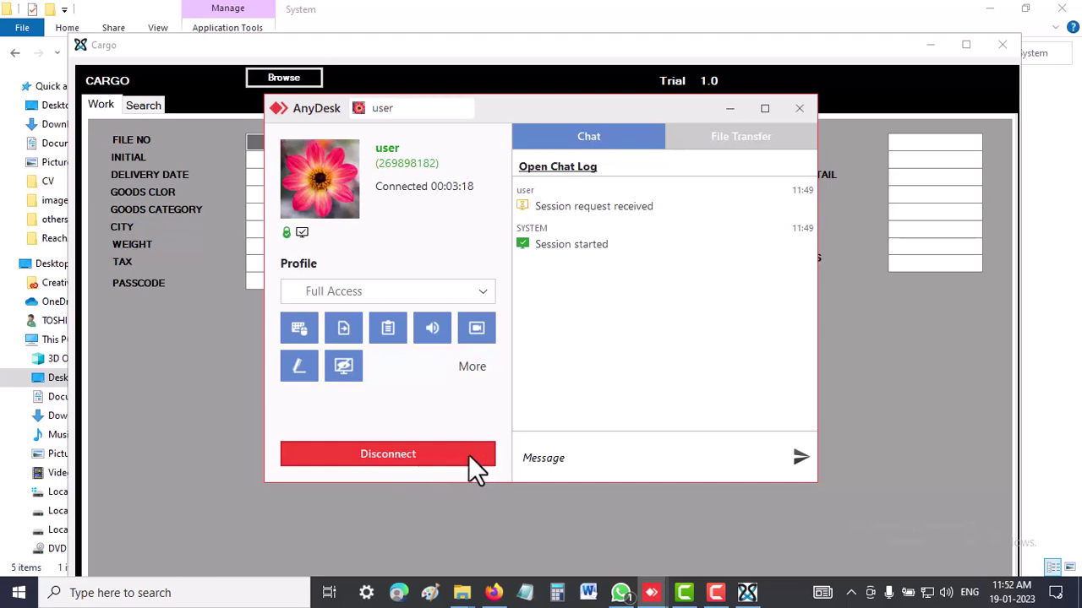
click(422, 456)
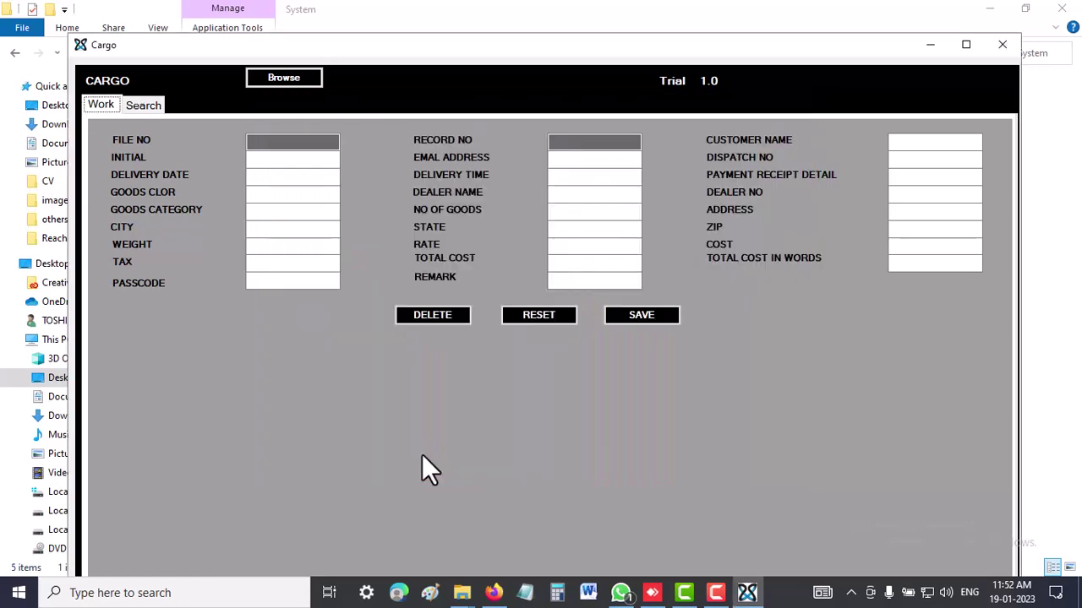